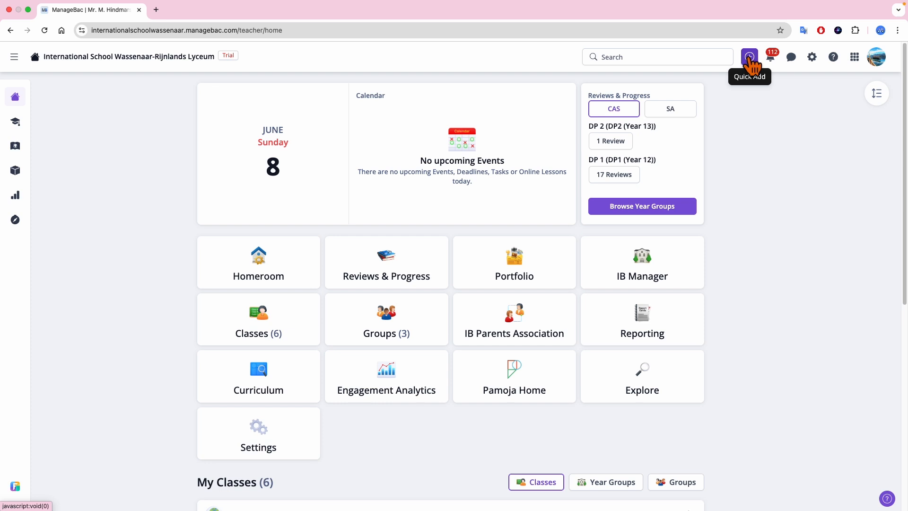
Start a new assessment task for the class Integrated Humanities (MYP5 (Year 11)) MP5B
left_click(750, 57)
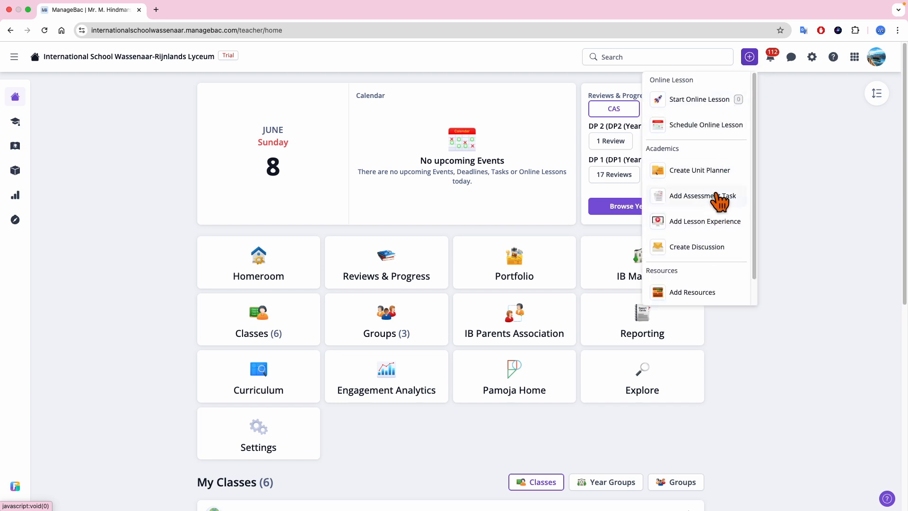
left_click(720, 198)
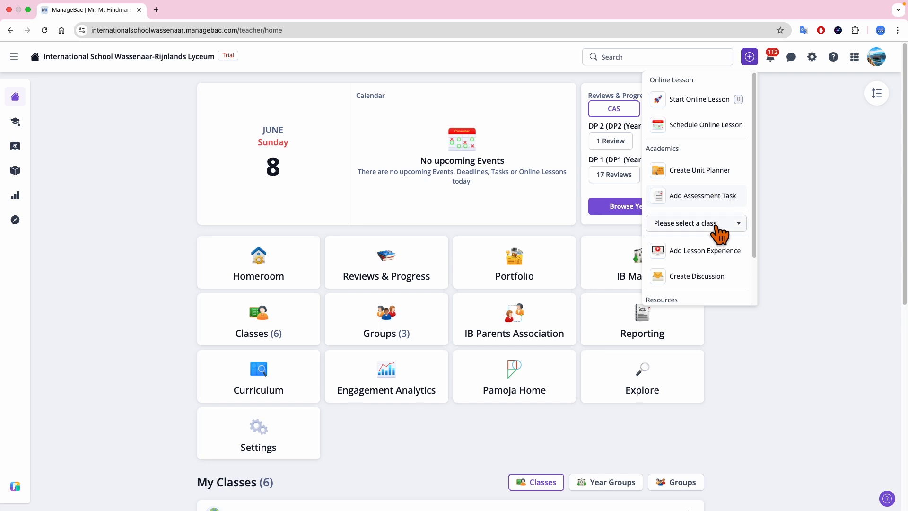
left_click(720, 230)
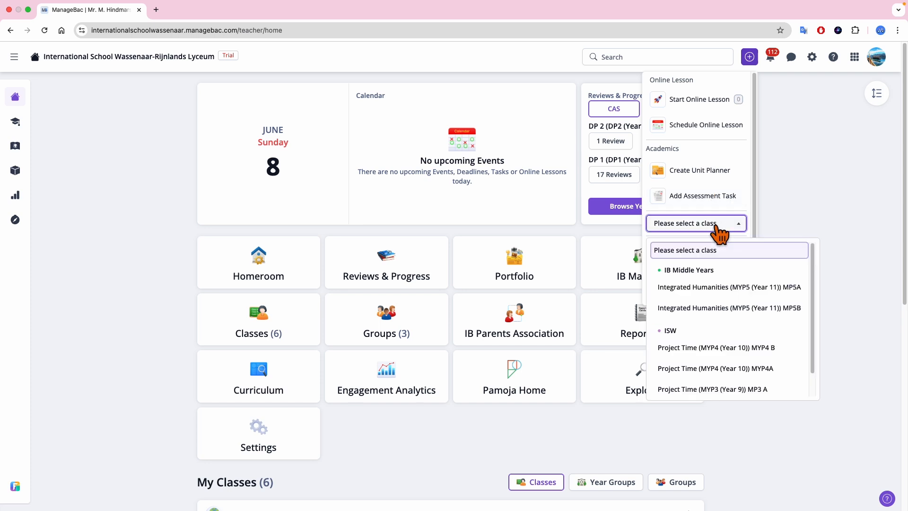
left_click(721, 308)
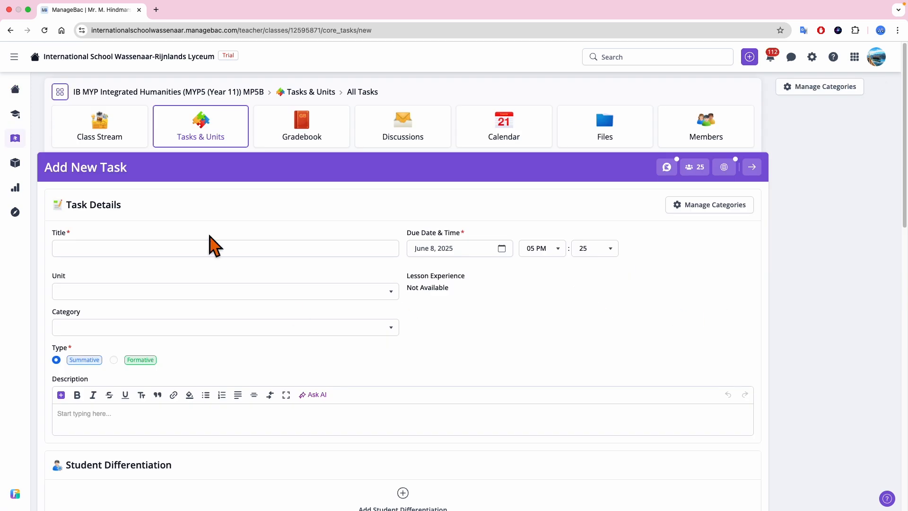
Title the task "MP5B IHM HOME Why lesson experiences are great" and set its due date to June 9, 2025
scroll(298, 411, "down", 1)
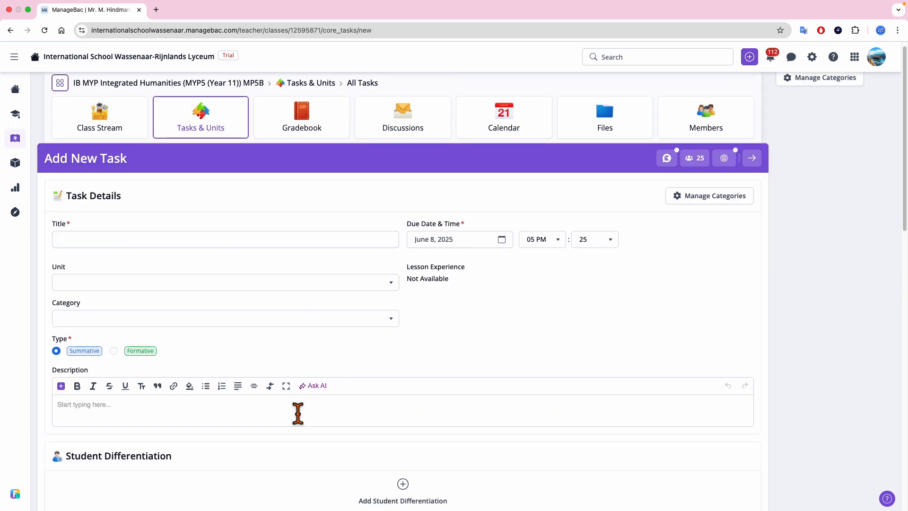
left_click(249, 239)
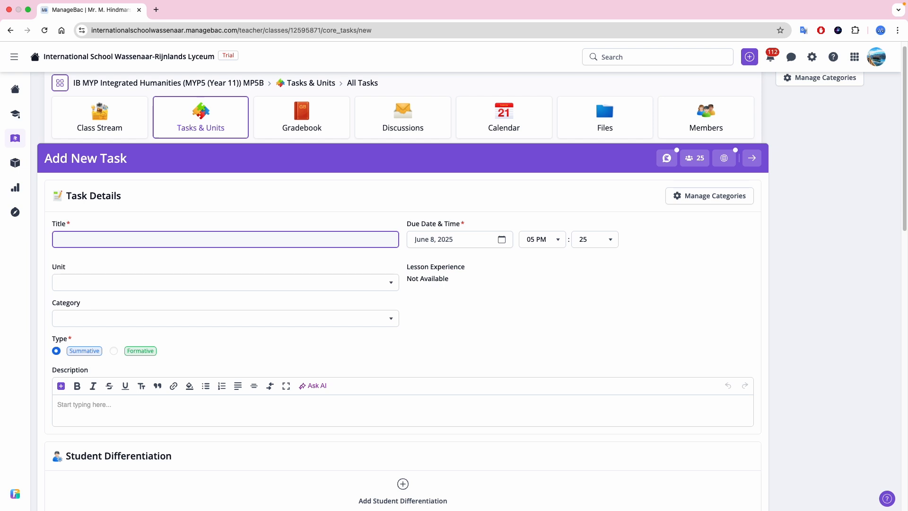
type("MP")
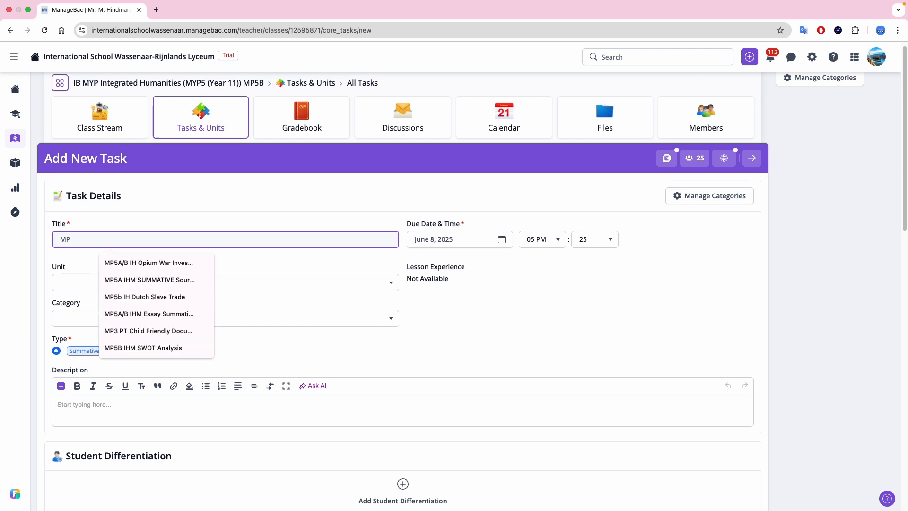
type("5")
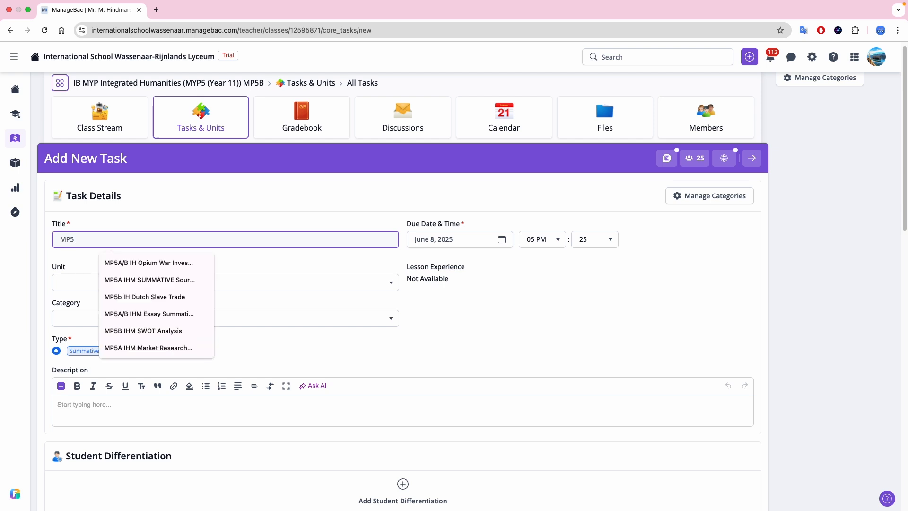
type("B")
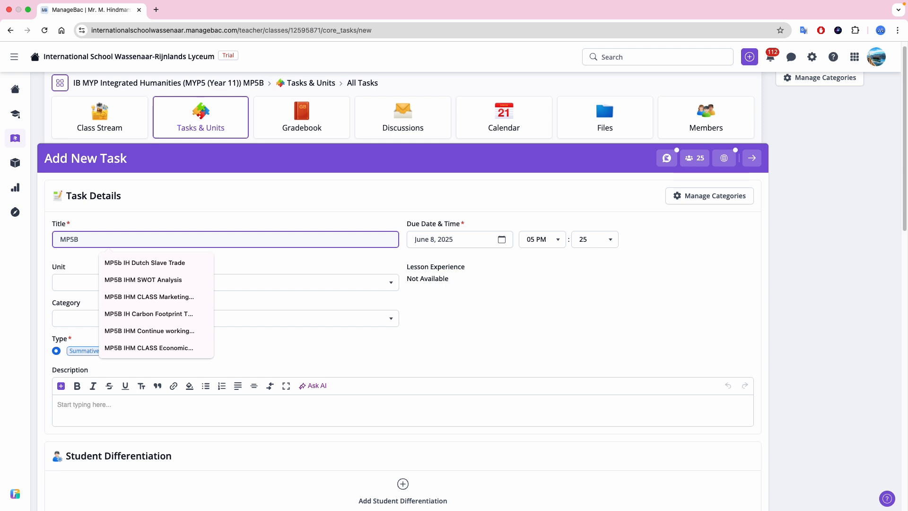
type(" IHM")
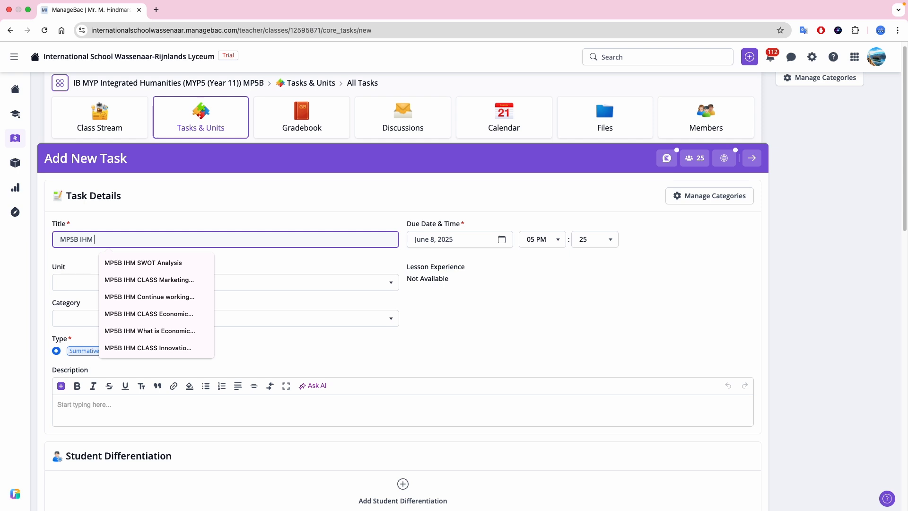
type("HOME")
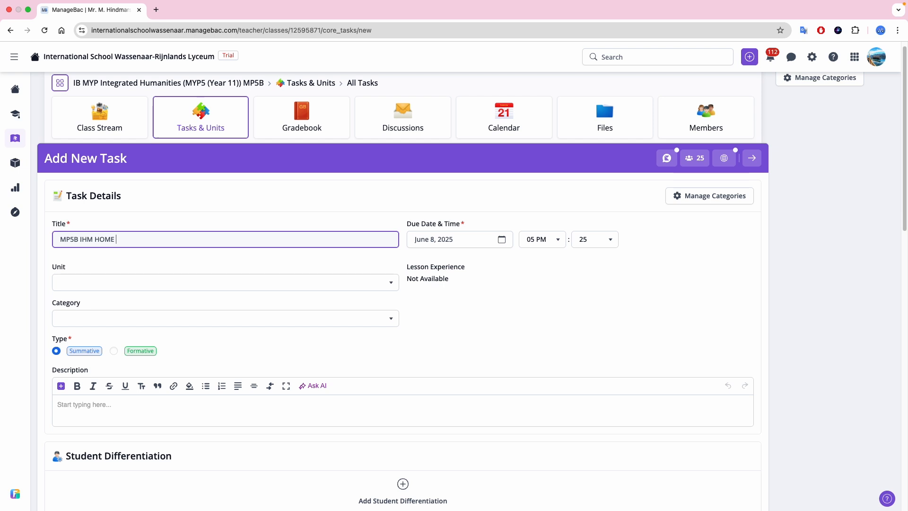
type("Why lesson experiences are great")
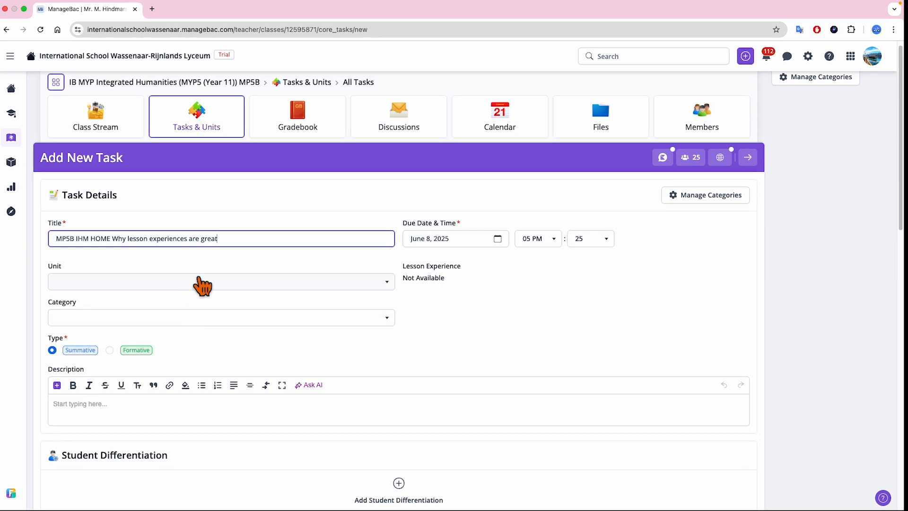
left_click(499, 239)
left_click(398, 341)
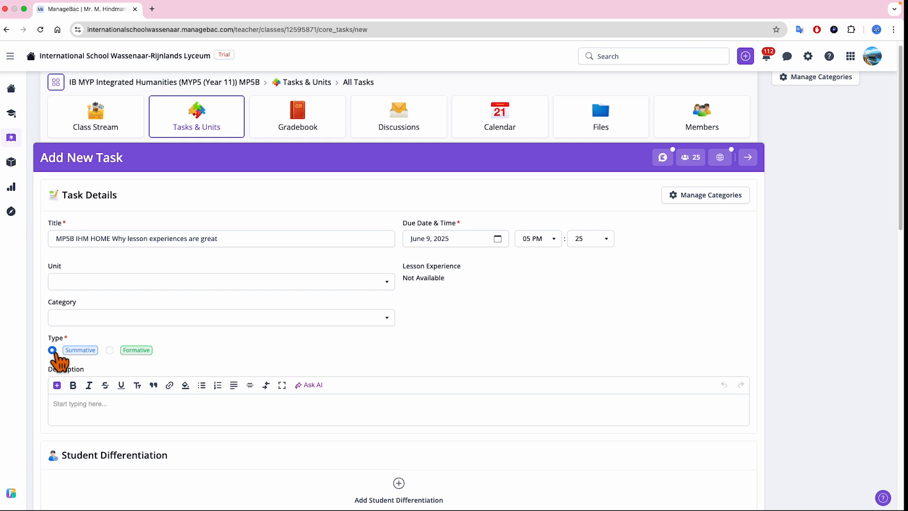
Link the task to the Business and Management unit and its Marketing Plan lesson experience
left_click(106, 284)
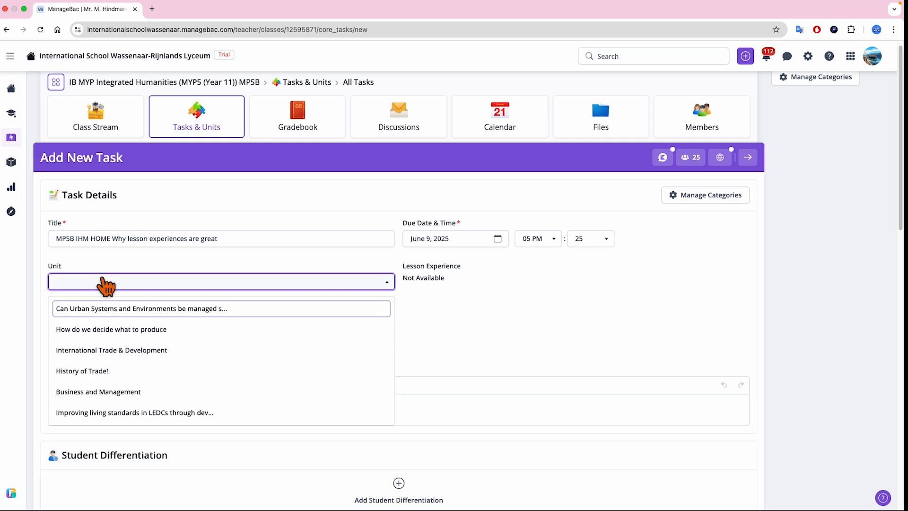
left_click(106, 392)
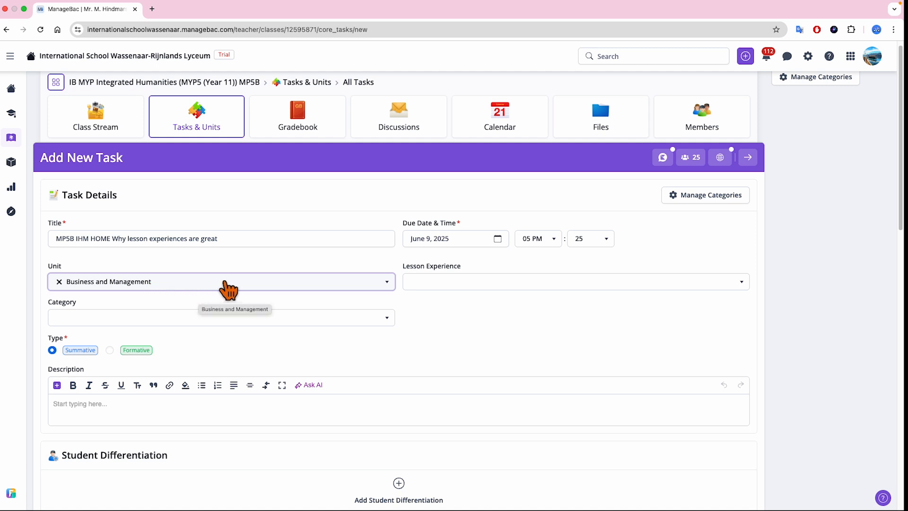
left_click(479, 284)
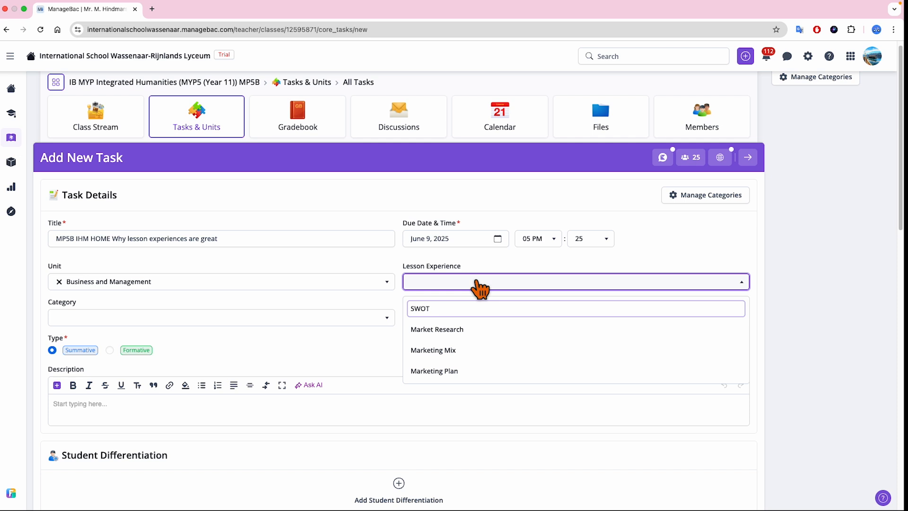
left_click(492, 372)
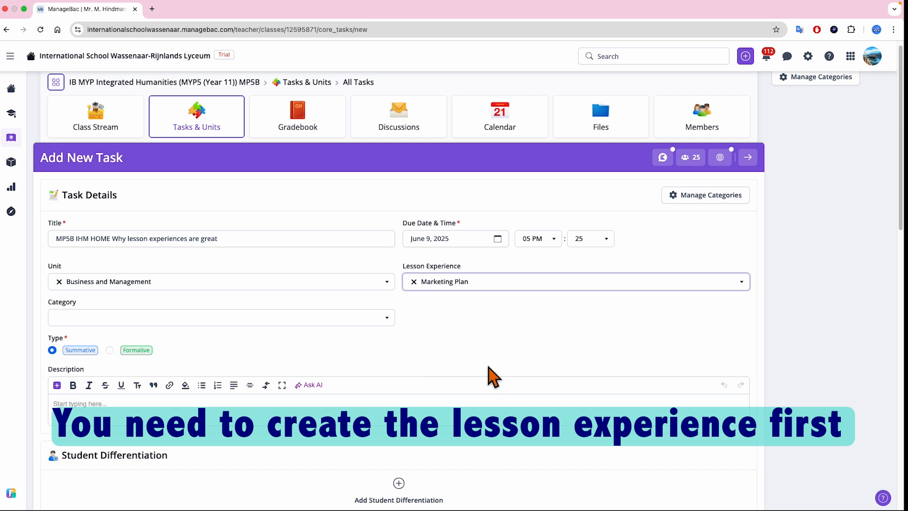
Enter the description "Investigate why Lesson Experiences are worthwhile for teachers." and view the content types that can be inserted
scroll(494, 377, "down", 4)
left_click(86, 240)
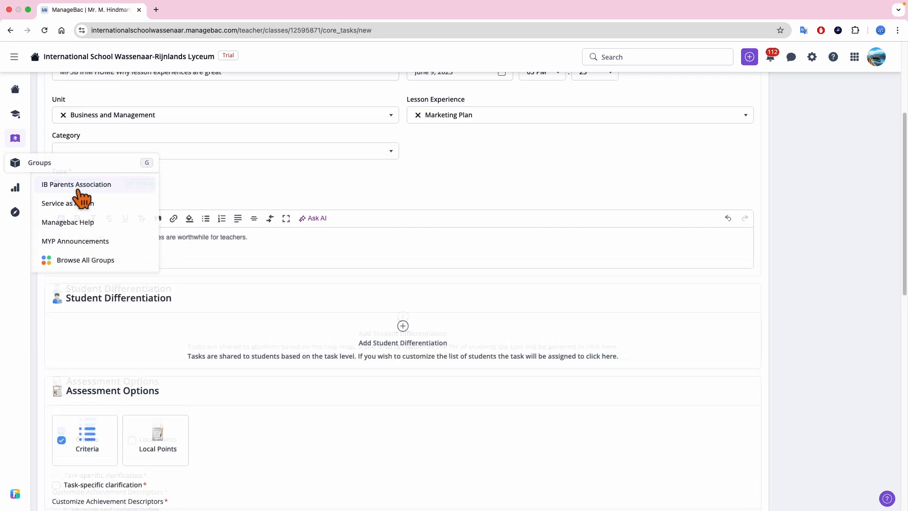
left_click(61, 219)
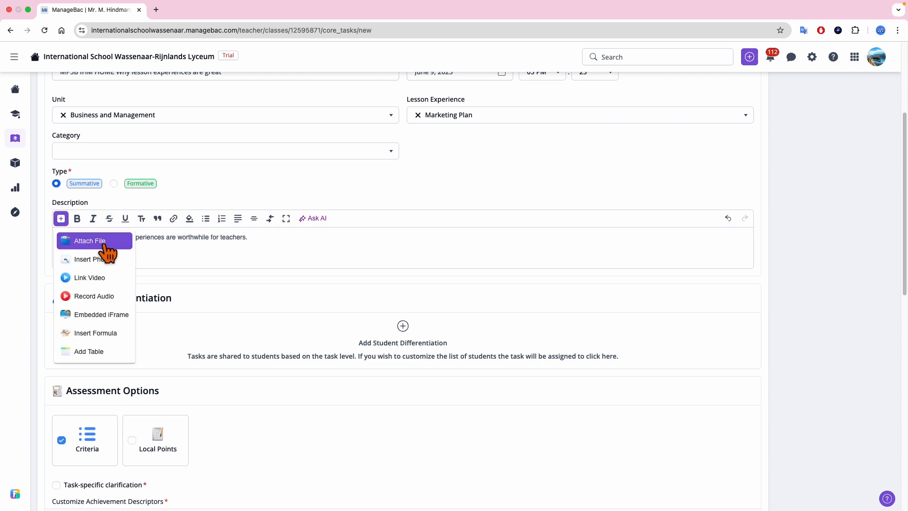
left_click(194, 251)
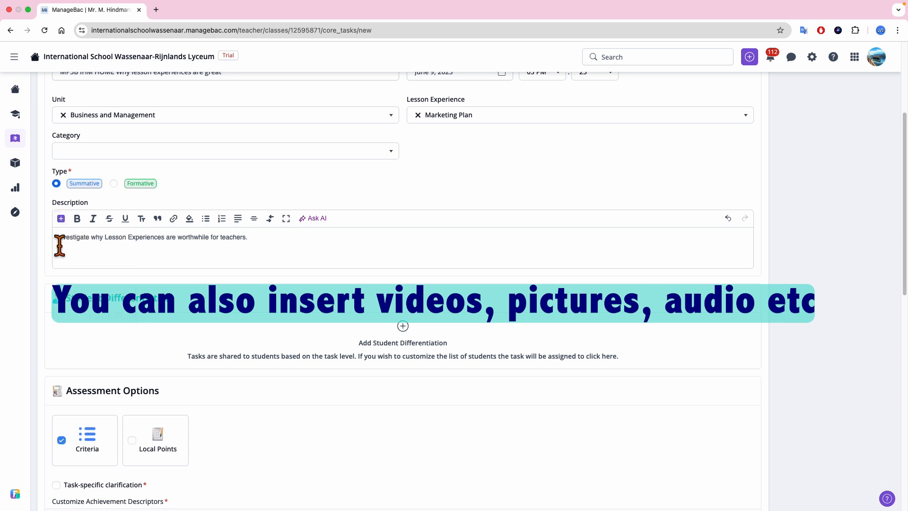
Select criterion A: Knowing and understanding for the assessment and enable task-specific clarification
scroll(60, 245, "down", 1)
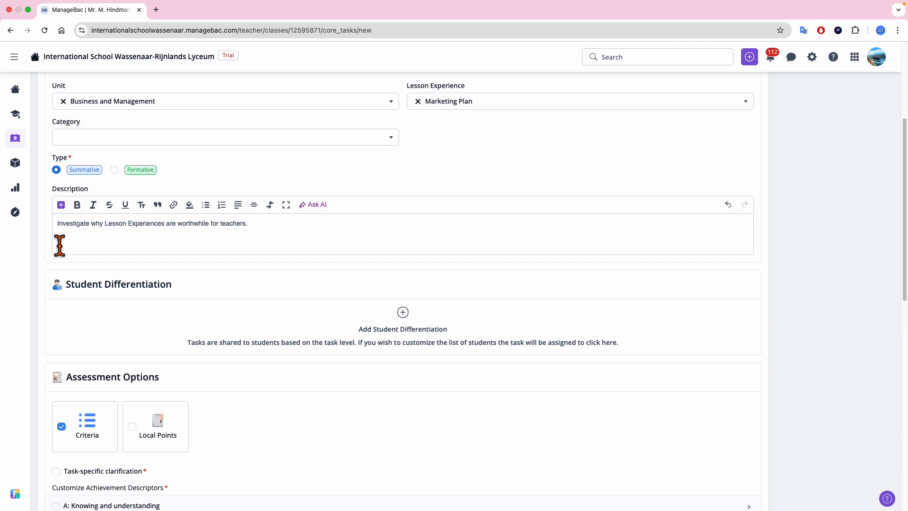
scroll(60, 246, "down", 2)
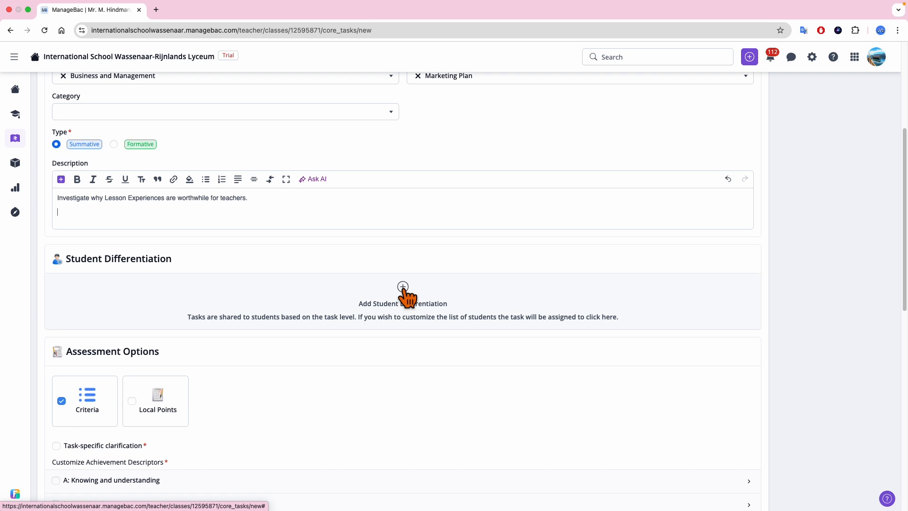
scroll(403, 291, "down", 2)
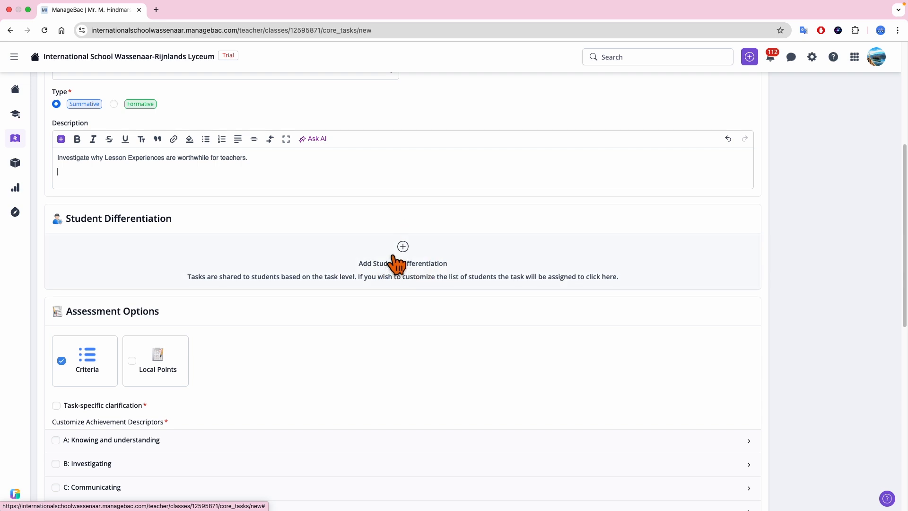
scroll(423, 255, "down", 3)
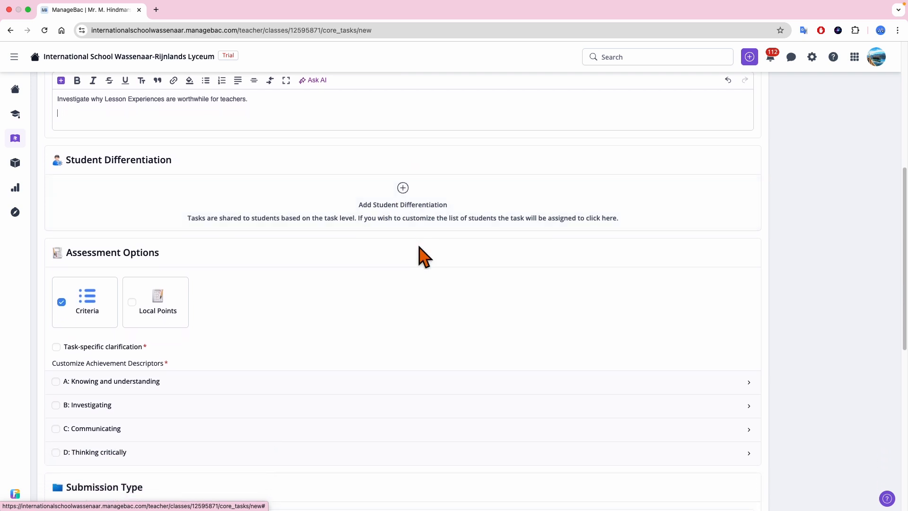
scroll(420, 255, "down", 2)
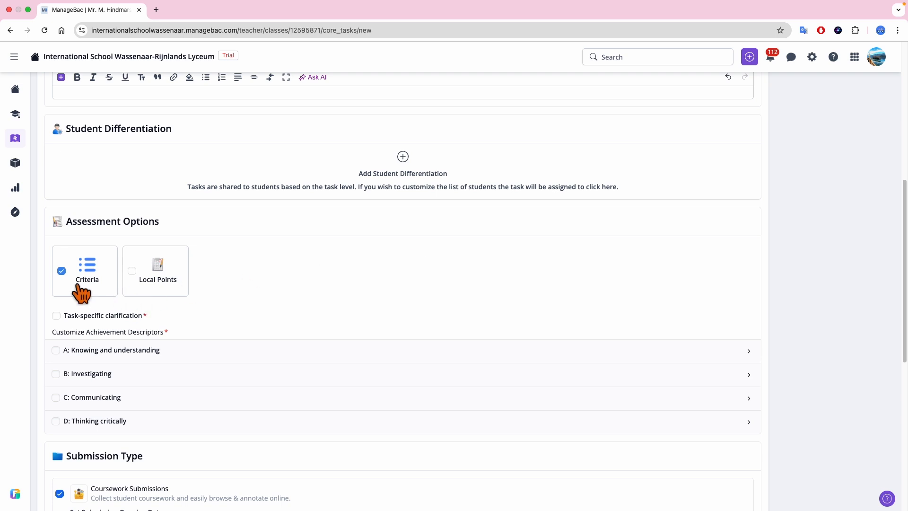
left_click(56, 350)
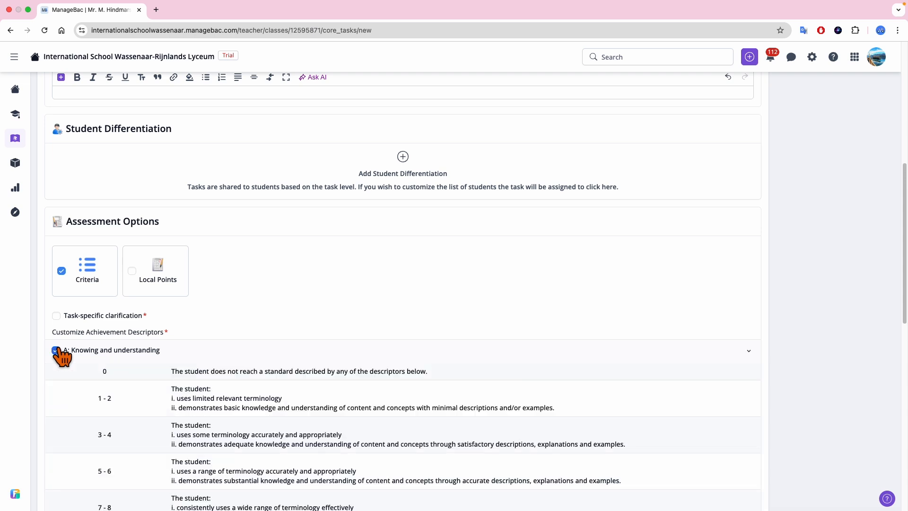
scroll(60, 356, "down", 2)
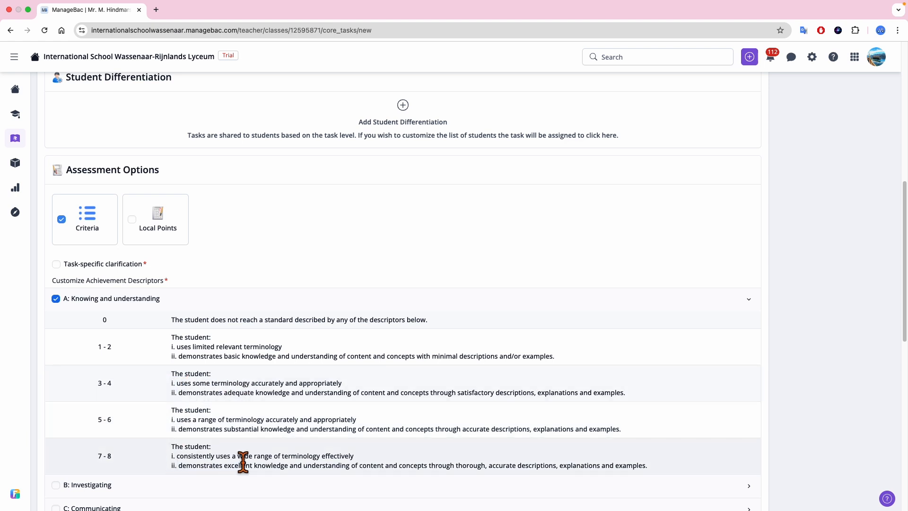
left_click(56, 265)
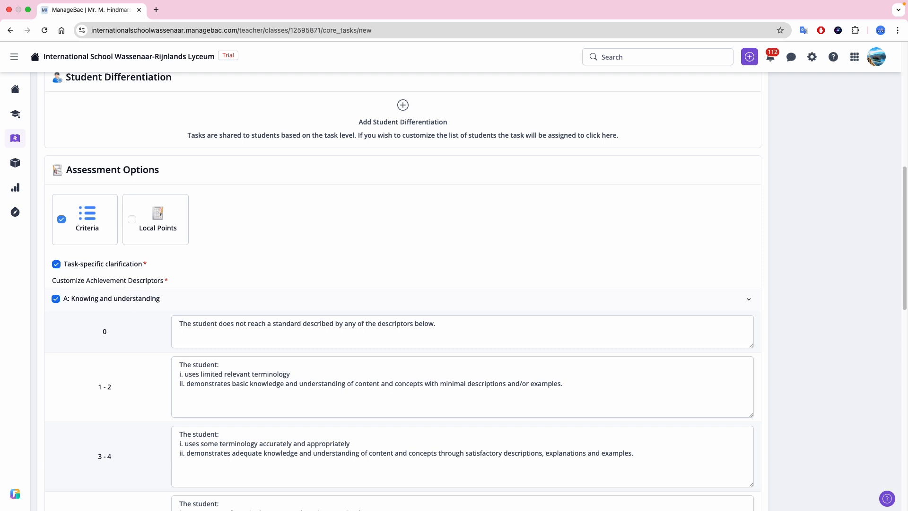
Delete line ii about basic knowledge and understanding from criterion A's 1 - 2 descriptor
left_click(573, 387)
left_click_drag(573, 386, 175, 378)
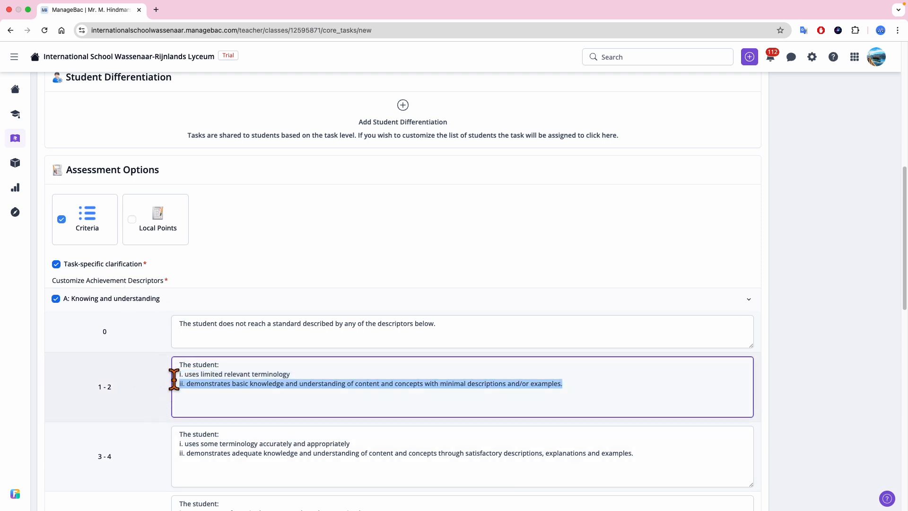
key("BackSpace")
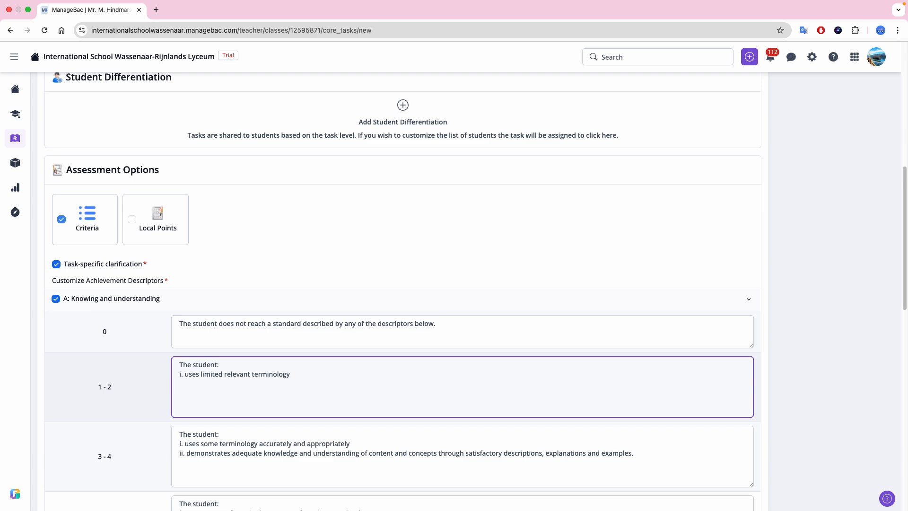
Change the task type to Formative and try the Comments, Criteria and Binary assessment options
scroll(142, 350, "up", 10)
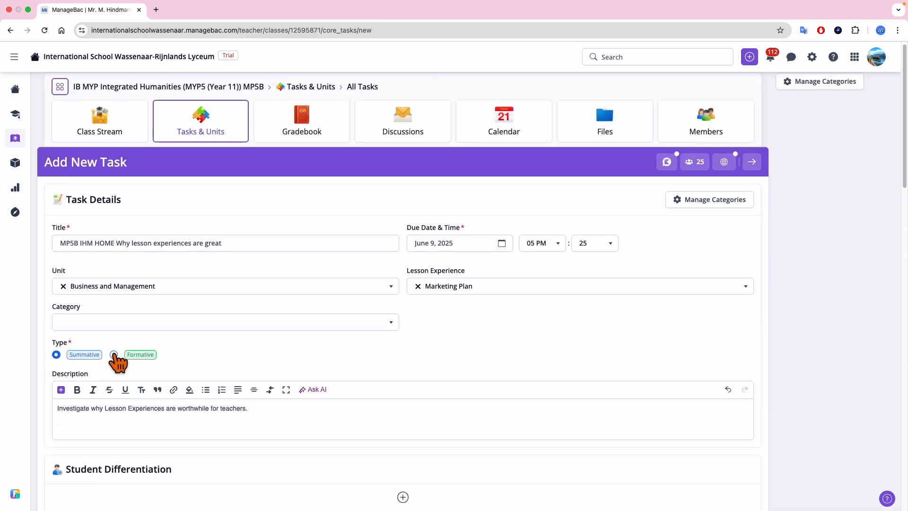
left_click(114, 355)
scroll(114, 356, "down", 4)
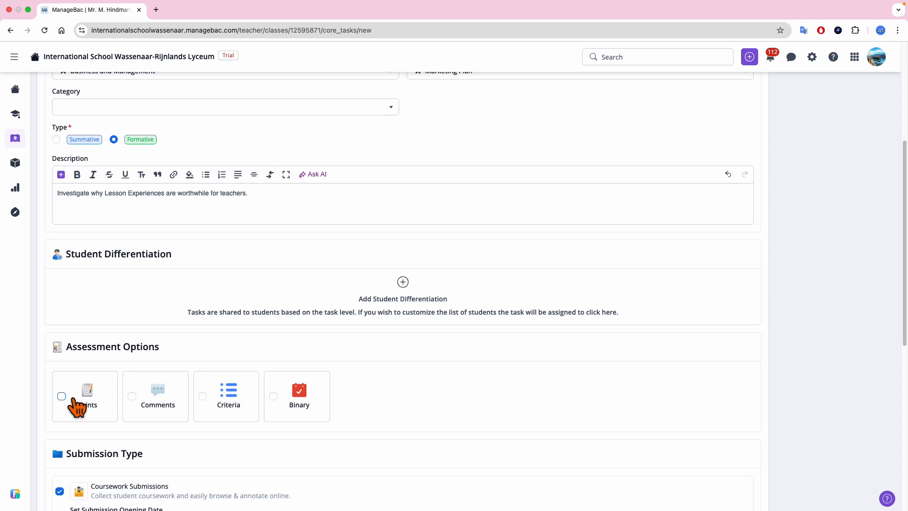
left_click(166, 402)
left_click(235, 403)
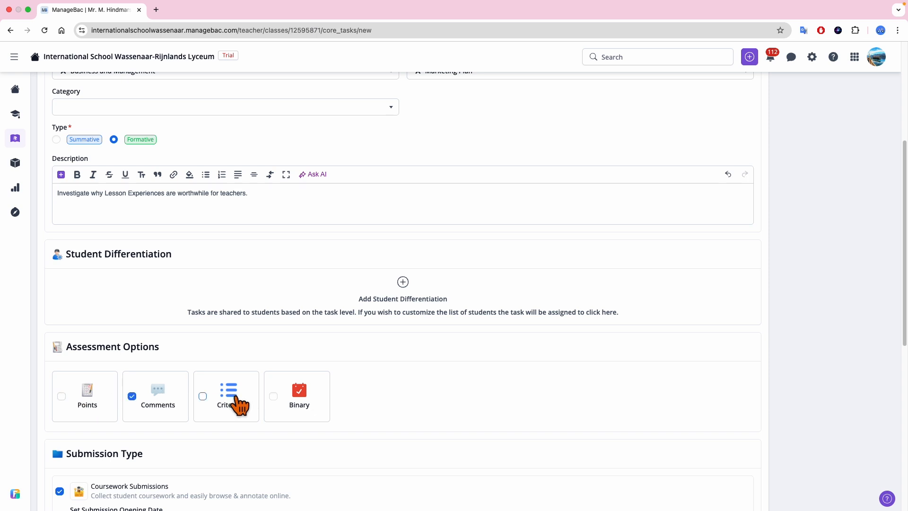
left_click(133, 400)
left_click(204, 402)
left_click(274, 401)
Enable Local Points as an assessment option alongside Criteria
scroll(301, 422, "down", 1)
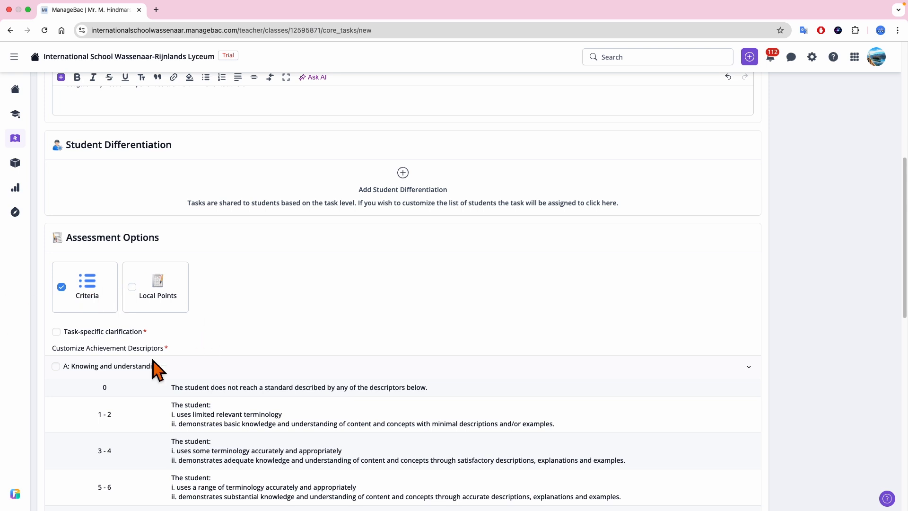
left_click(133, 287)
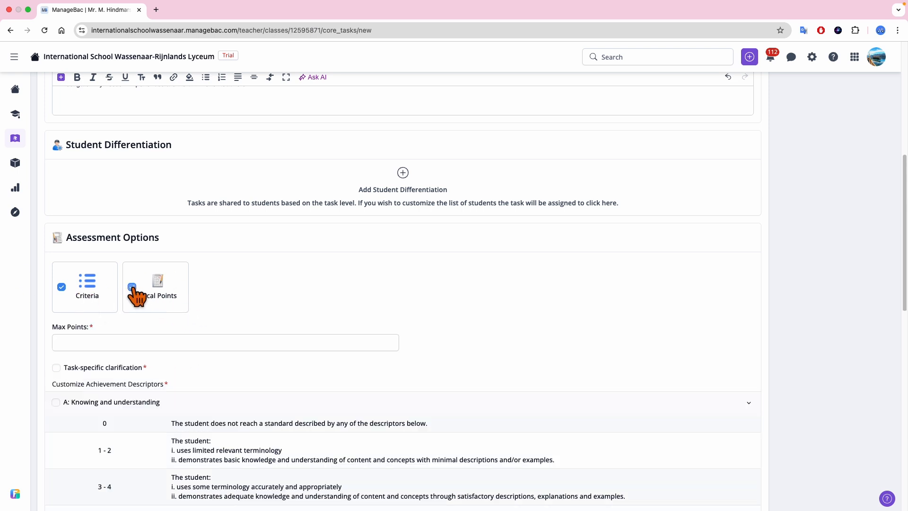
Set the maximum points to 50 and select criterion A: Knowing and understanding
left_click(132, 344)
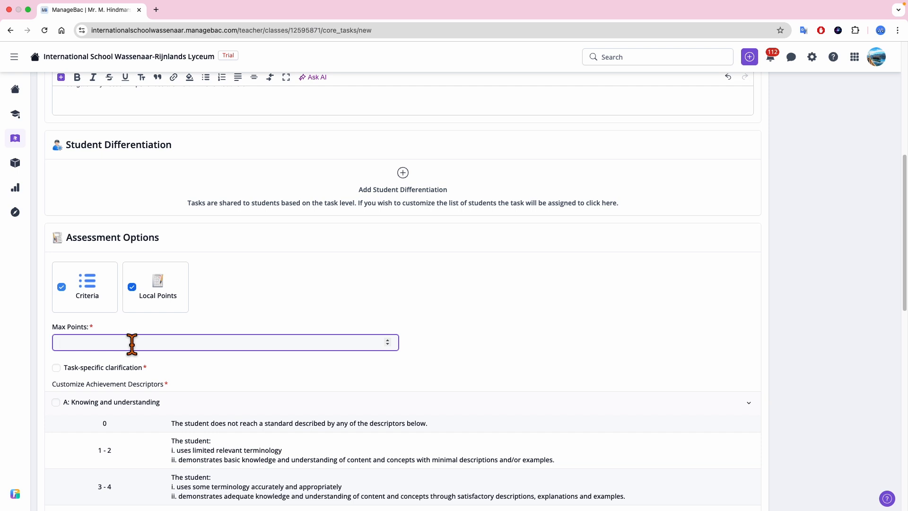
type("50")
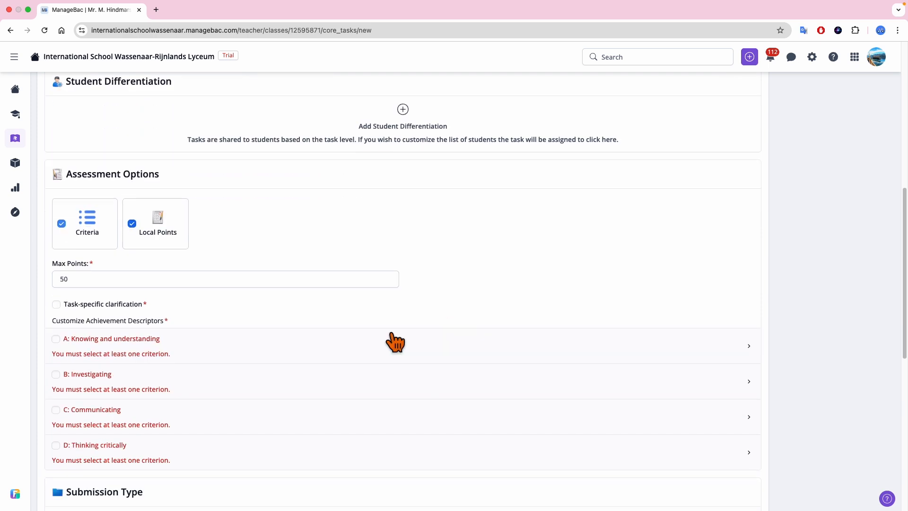
scroll(206, 298, "down", 5)
scroll(206, 297, "up", 6)
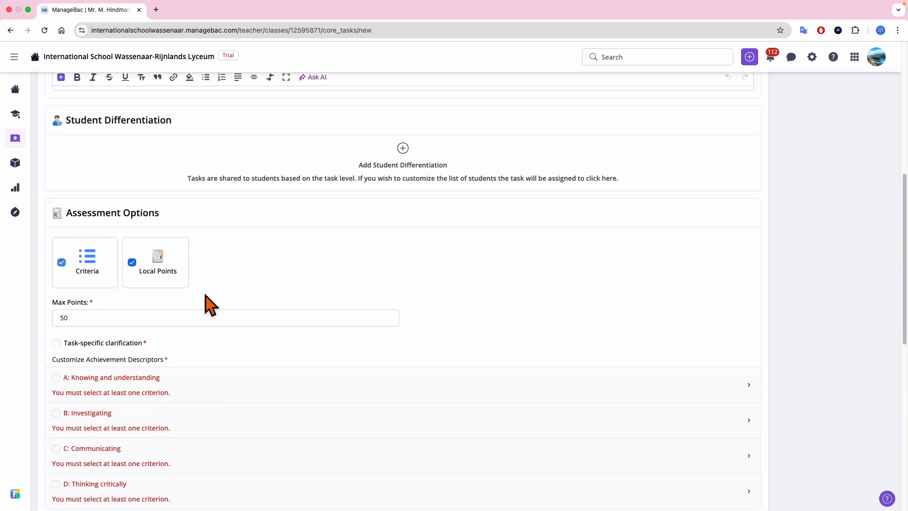
left_click(56, 379)
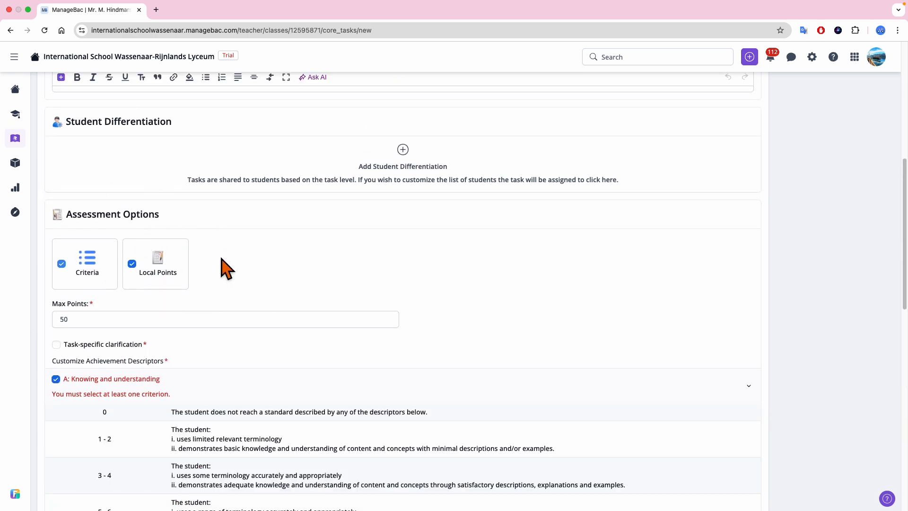
scroll(151, 419, "down", 2)
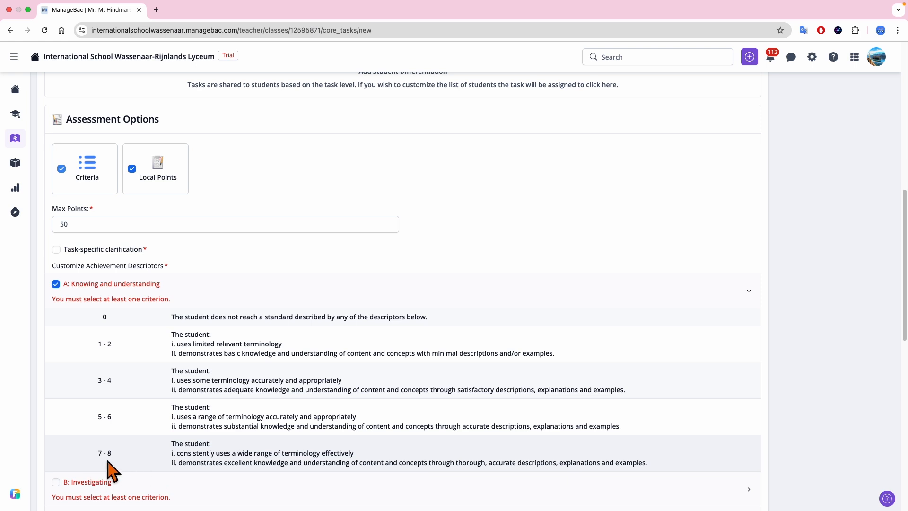
Enable Coursework Submissions and check the submission opening date choices, keeping Open Immediately
scroll(112, 471, "down", 1)
scroll(111, 471, "down", 7)
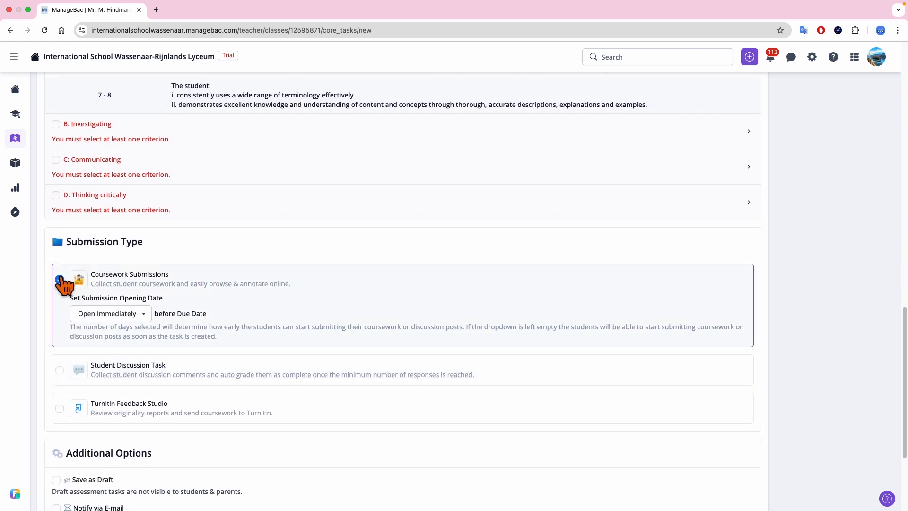
left_click(60, 280)
left_click(59, 280)
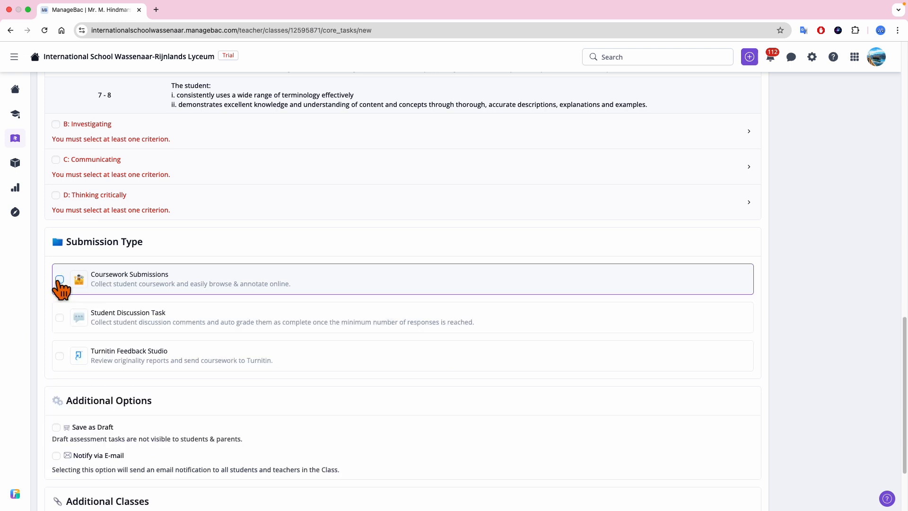
left_click(60, 280)
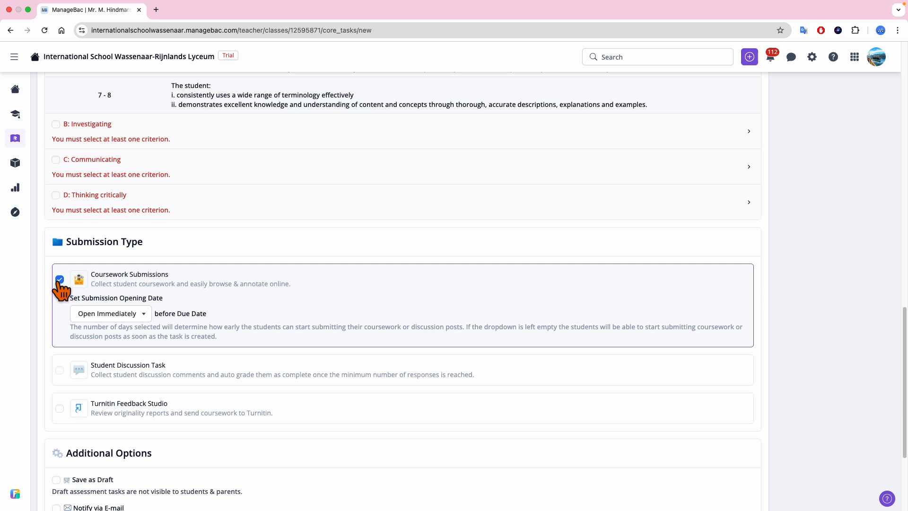
left_click(114, 316)
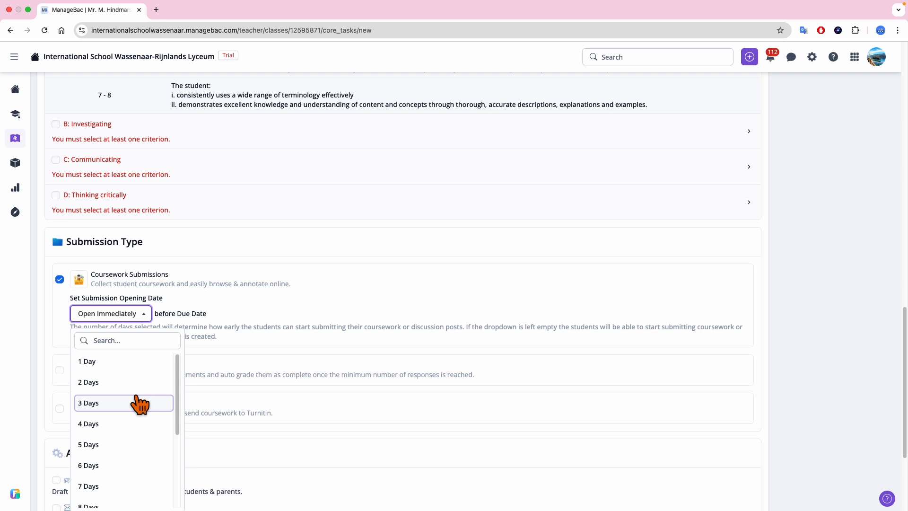
left_click(264, 328)
Change the assessment task's type to Formative
scroll(257, 329, "down", 1)
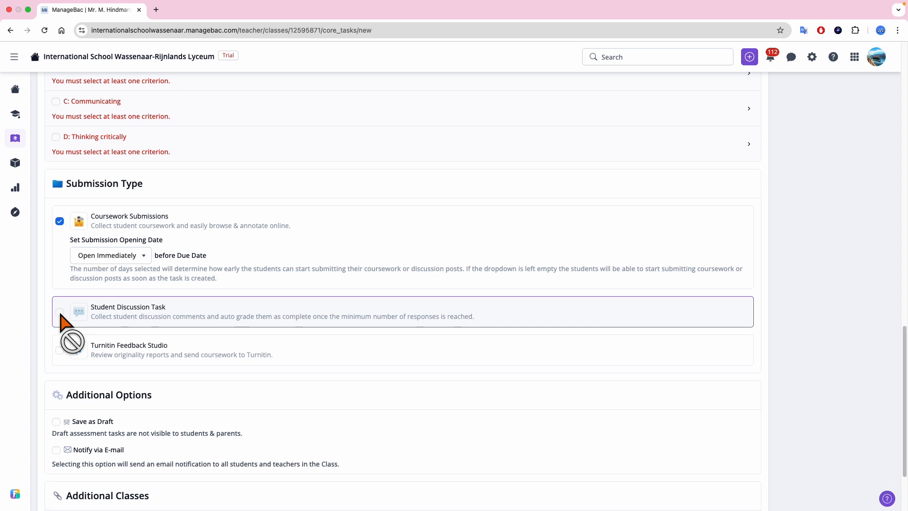
scroll(64, 322, "up", 10)
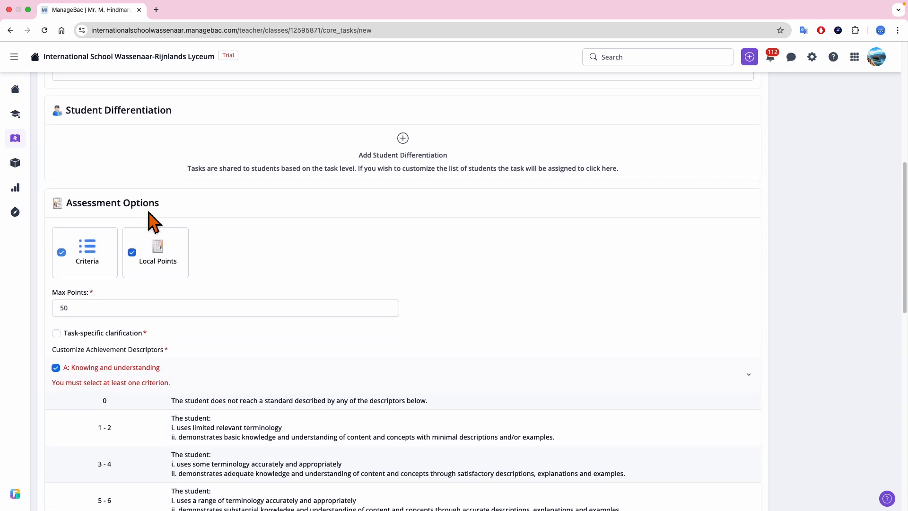
scroll(149, 215, "up", 4)
left_click(114, 190)
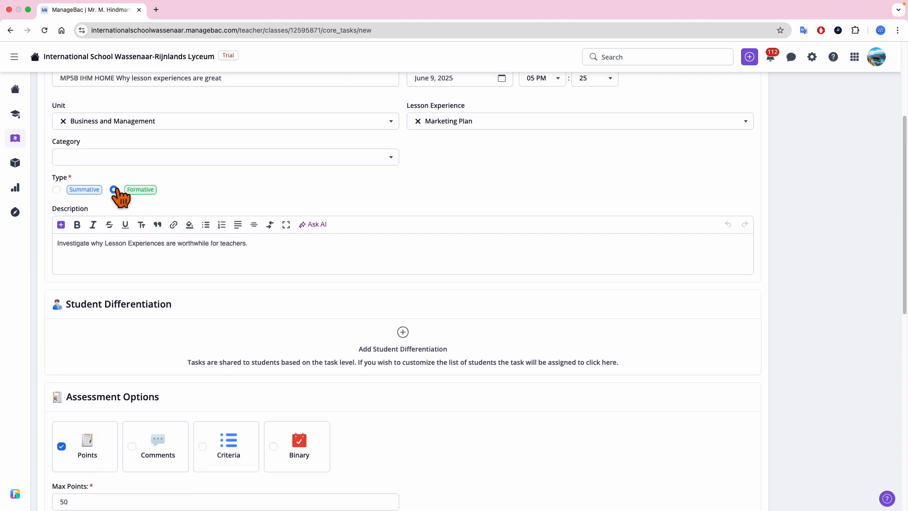
Switch the submission type to Student Discussion Task and set its completion criteria to 3 Posts
scroll(116, 194, "down", 15)
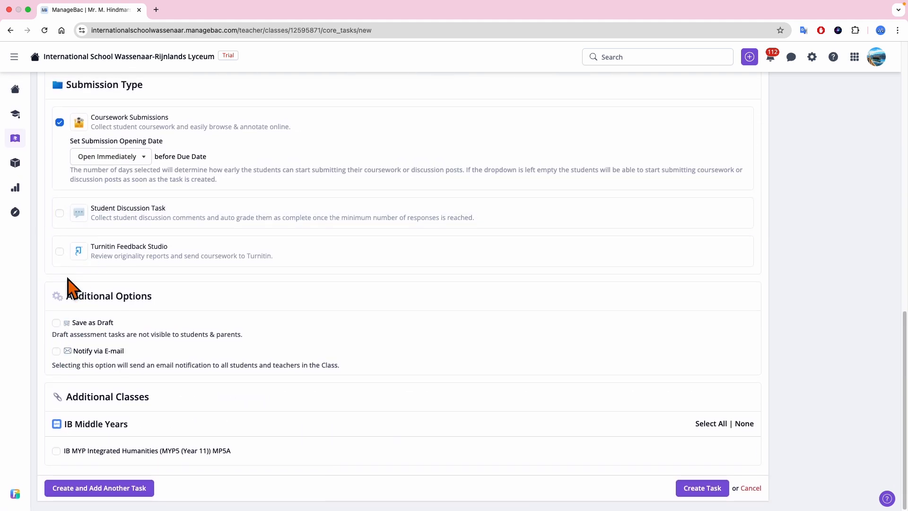
left_click(65, 221)
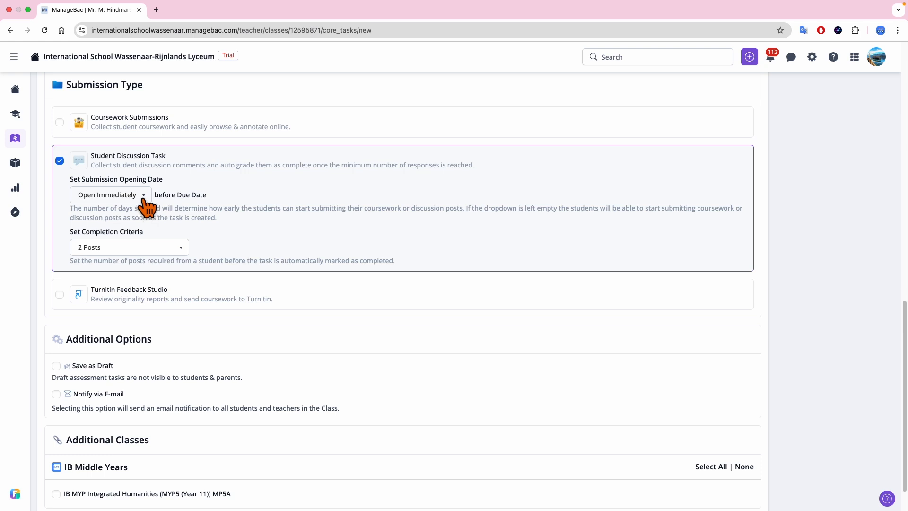
left_click(122, 249)
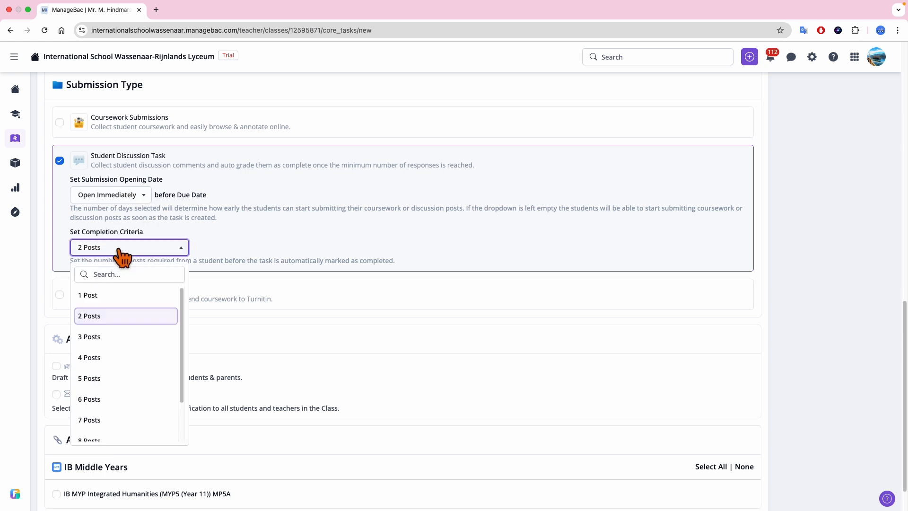
left_click(125, 339)
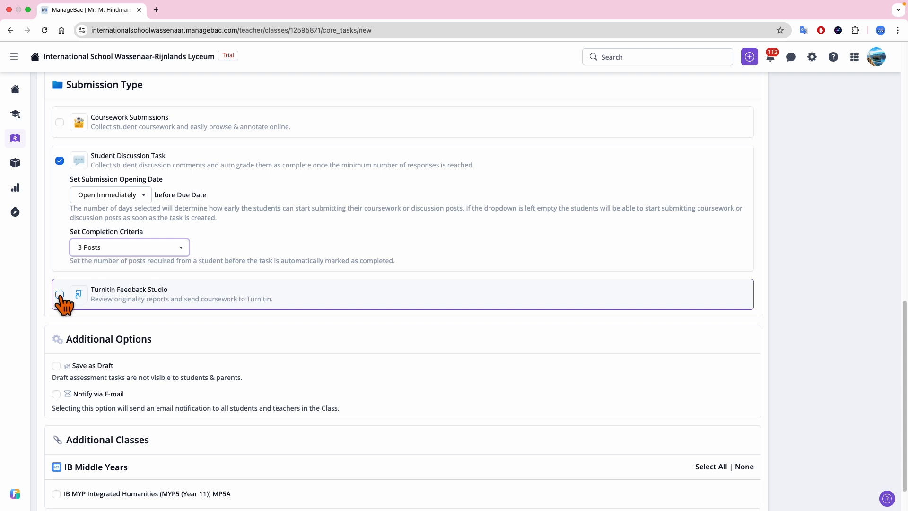
Enable Turnitin Feedback Studio for submissions and create the task as a draft
left_click(60, 297)
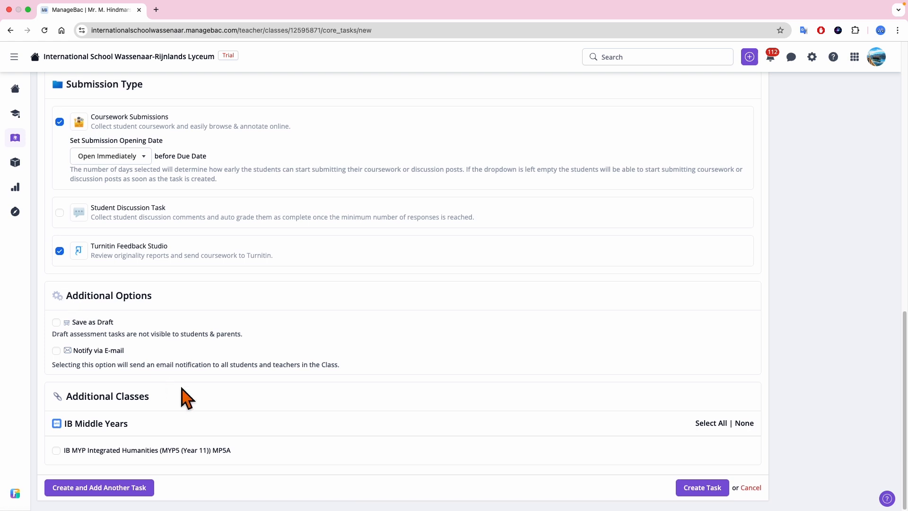
left_click(57, 322)
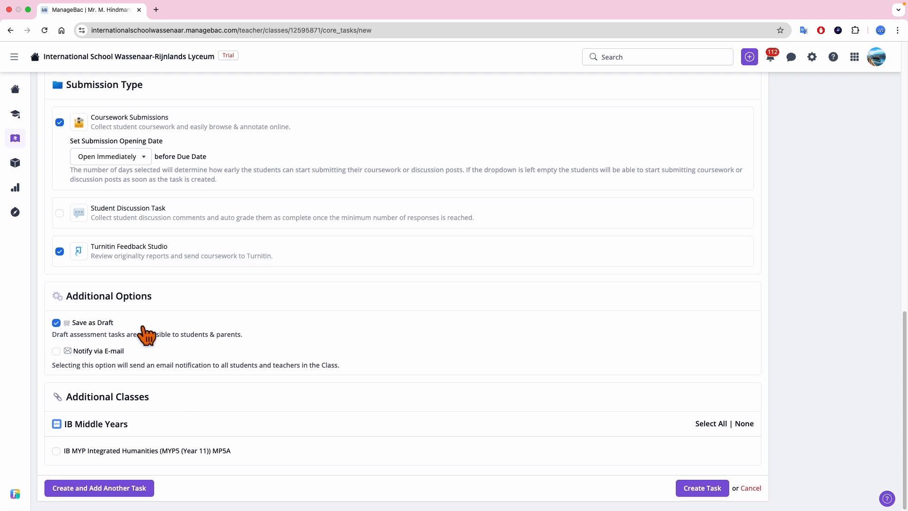
left_click(57, 322)
left_click(56, 351)
left_click(57, 323)
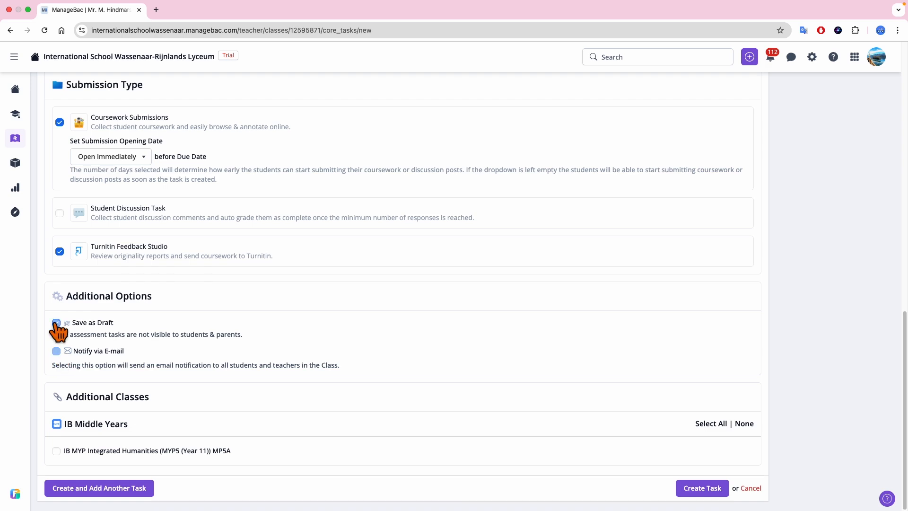
left_click(701, 490)
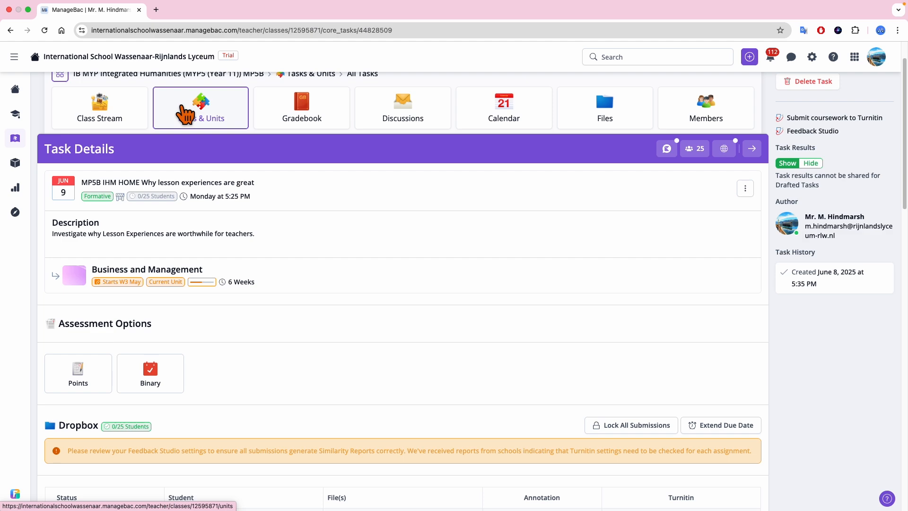
Open the Marketing Plan lesson experience in the stream and resources of the Business and Management unit
left_click(184, 113)
scroll(229, 345, "down", 5)
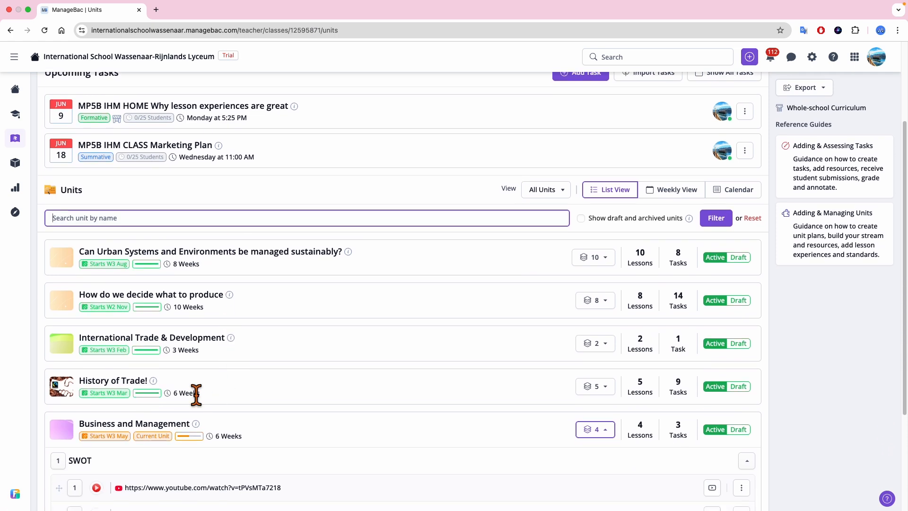
left_click(177, 424)
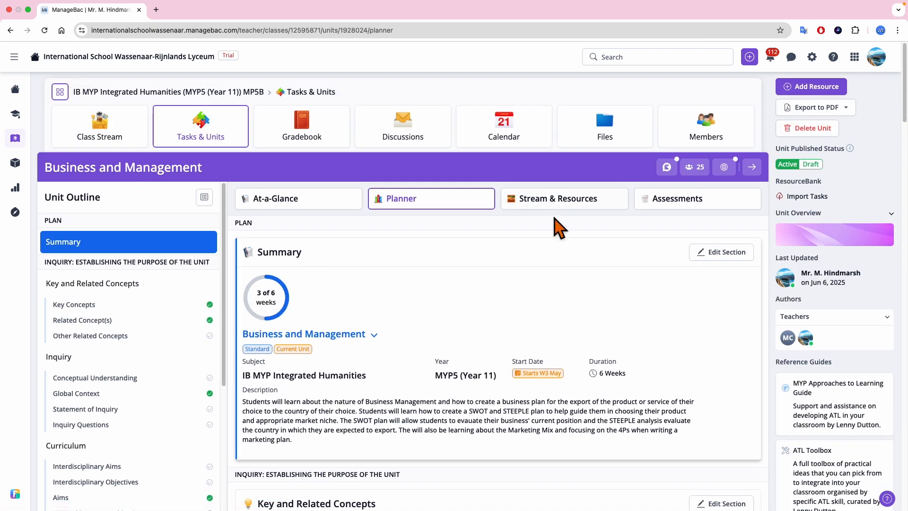
left_click(587, 207)
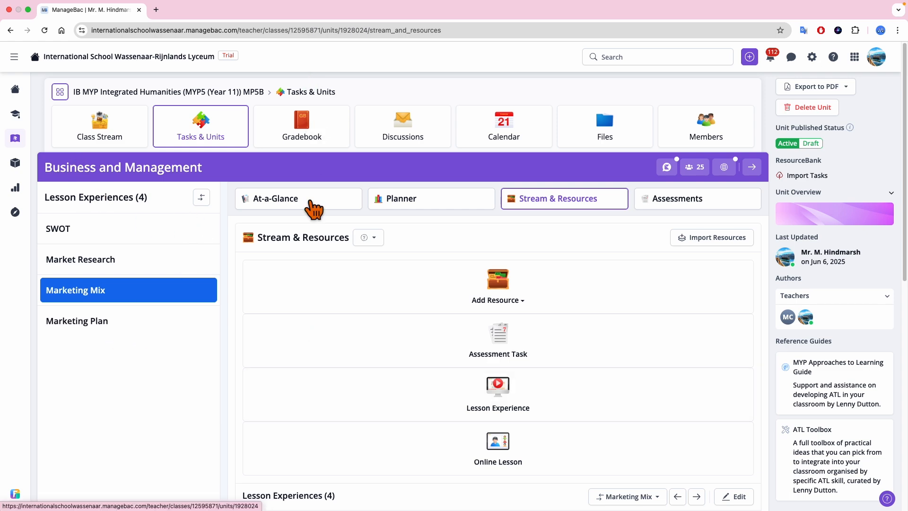
scroll(314, 222, "down", 10)
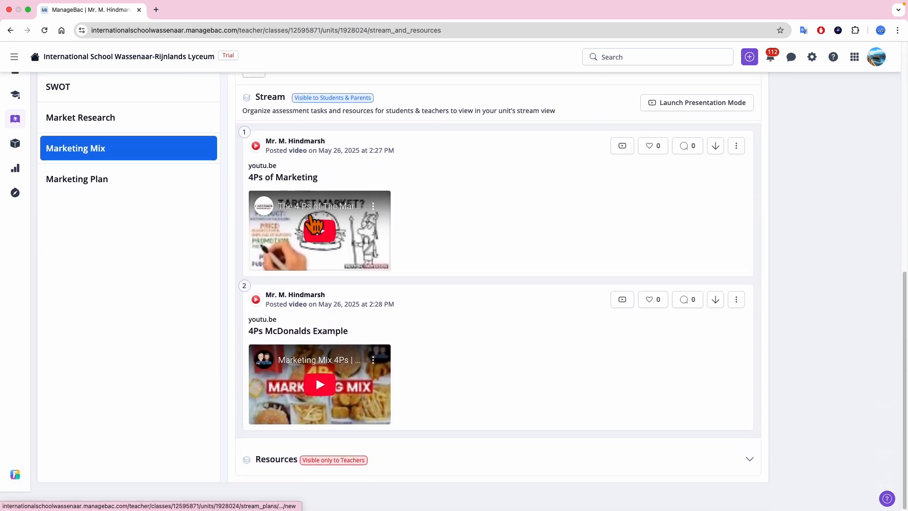
left_click(152, 199)
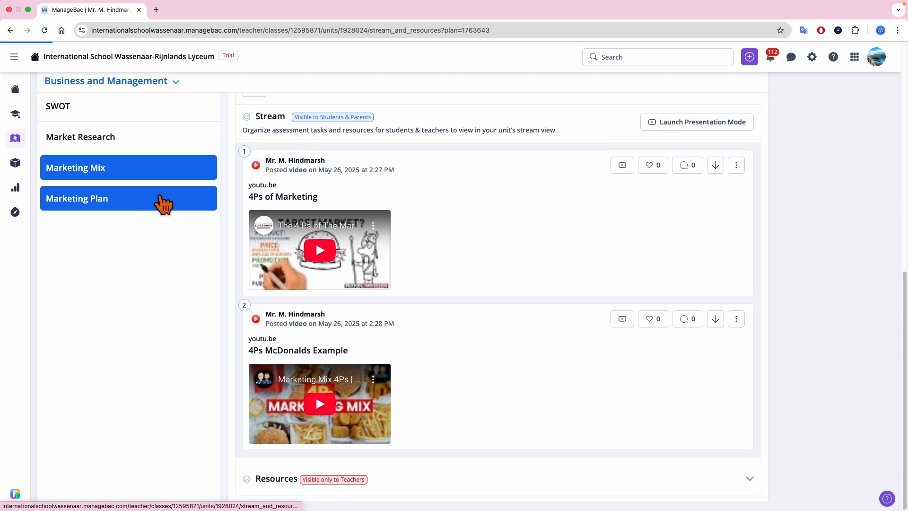